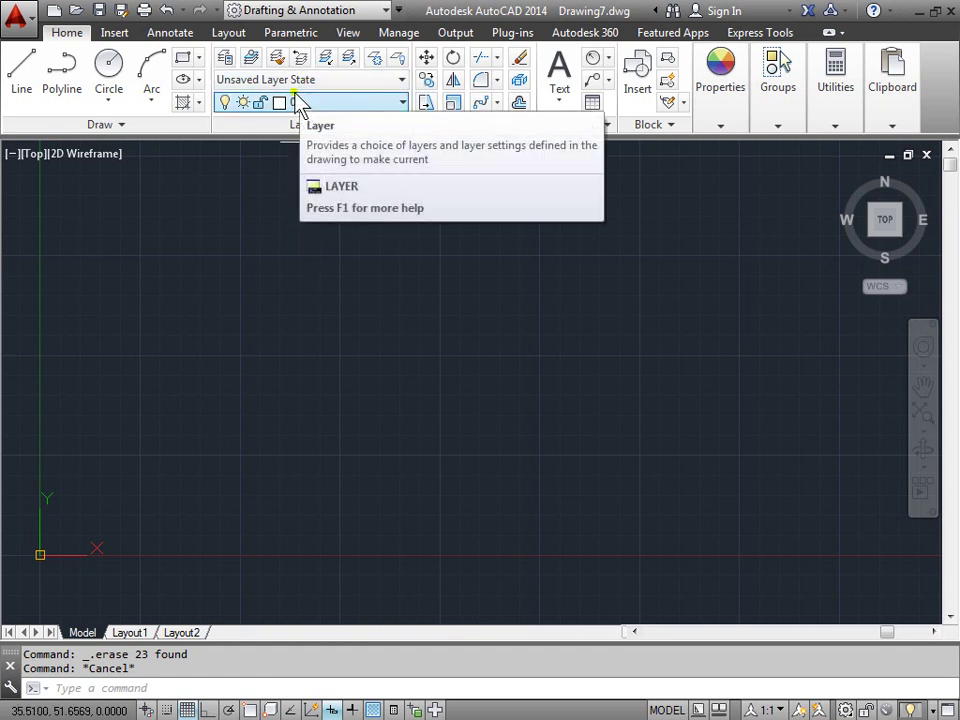
Step: Browse the layer list and expand the Groups and Properties panel options on the ribbon
click(226, 62)
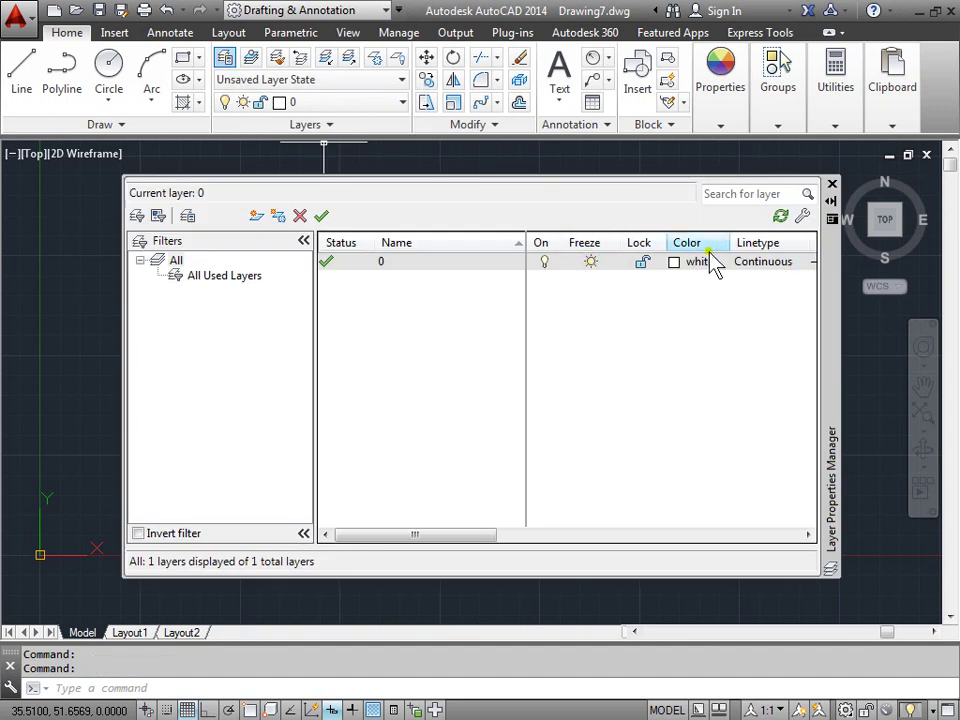
click(831, 184)
click(777, 124)
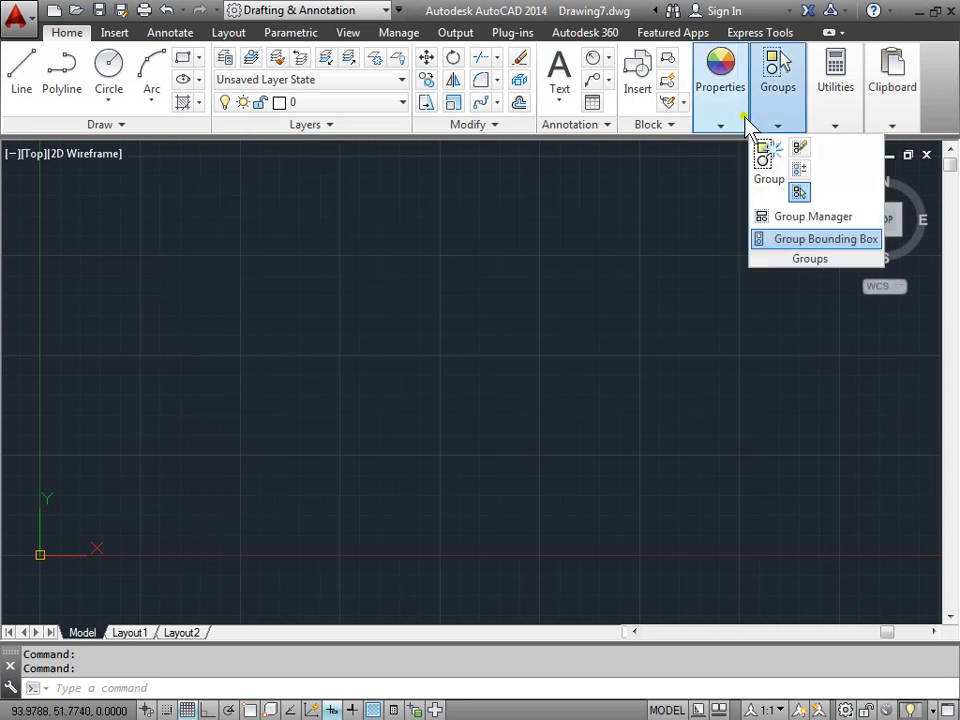
click(733, 122)
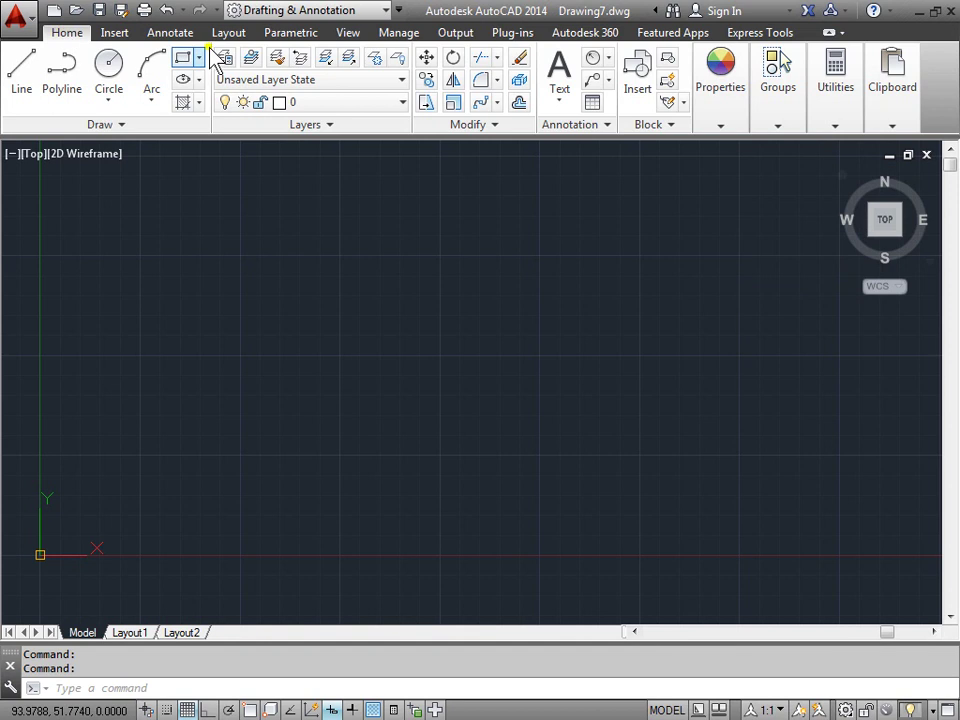
click(716, 97)
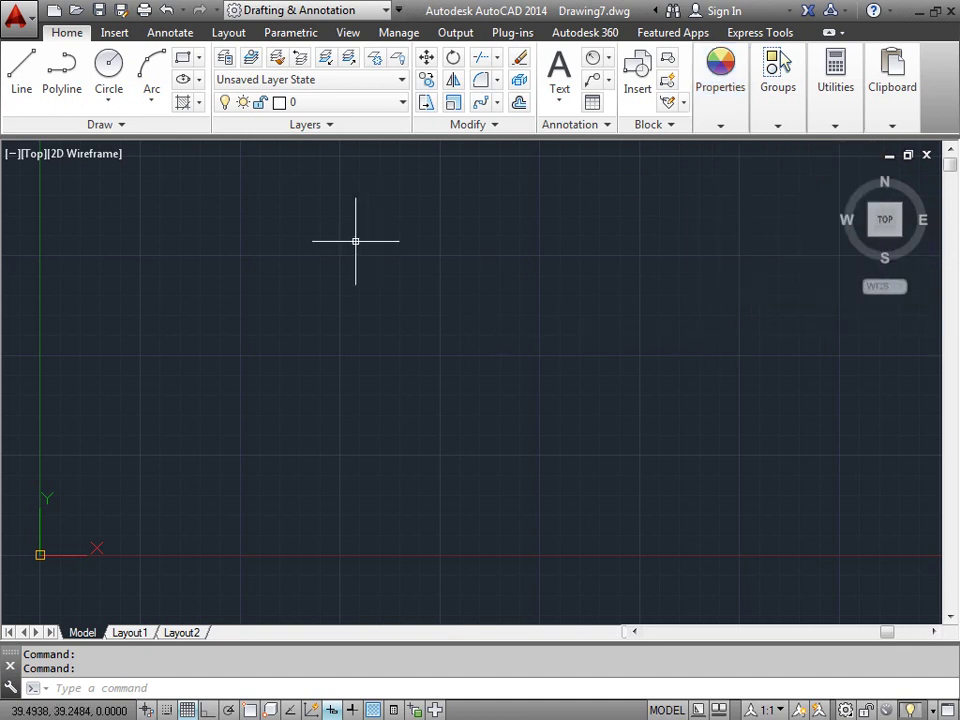
Step: Draw a circle by centre and radius, then a rectangle to its right
click(108, 66)
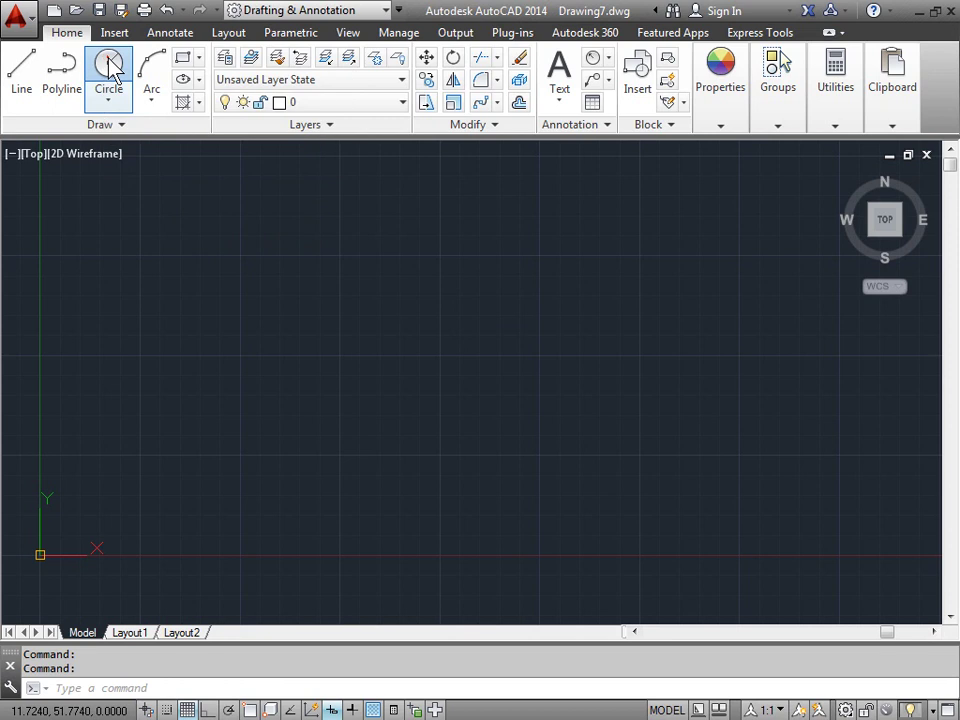
click(271, 258)
click(326, 283)
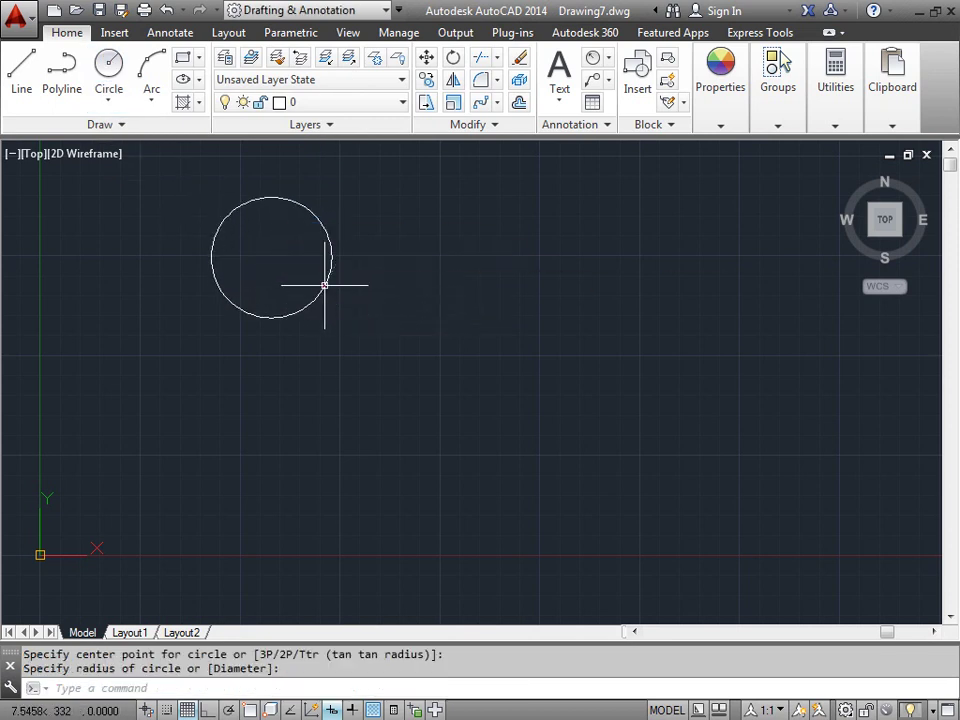
click(183, 58)
click(438, 229)
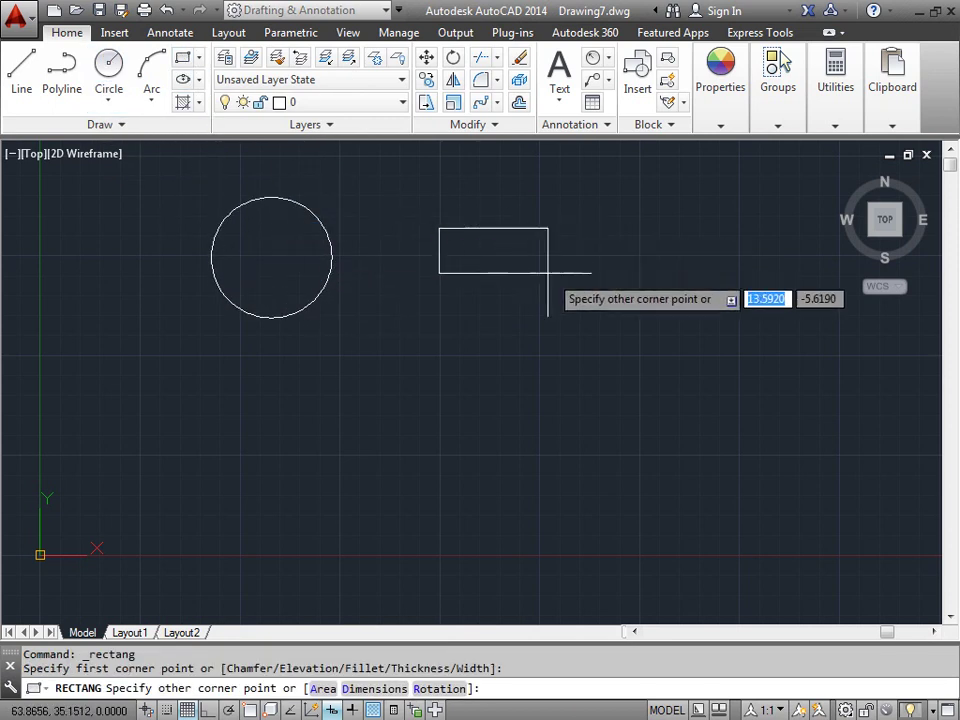
click(594, 294)
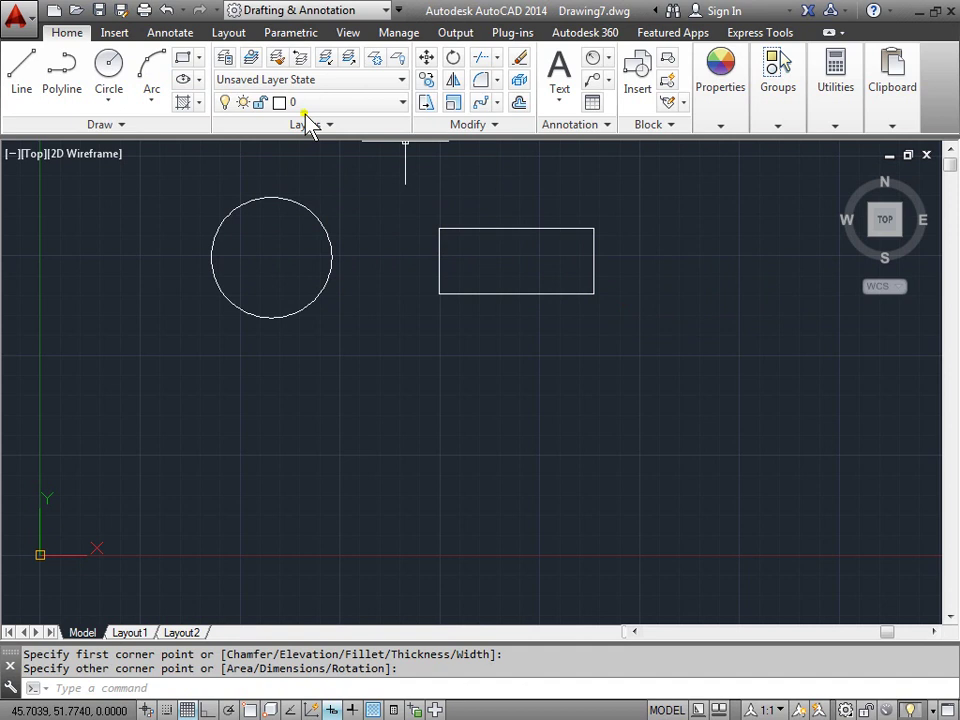
Step: Draw a horizontal line to the right of the rectangle
click(21, 64)
click(623, 256)
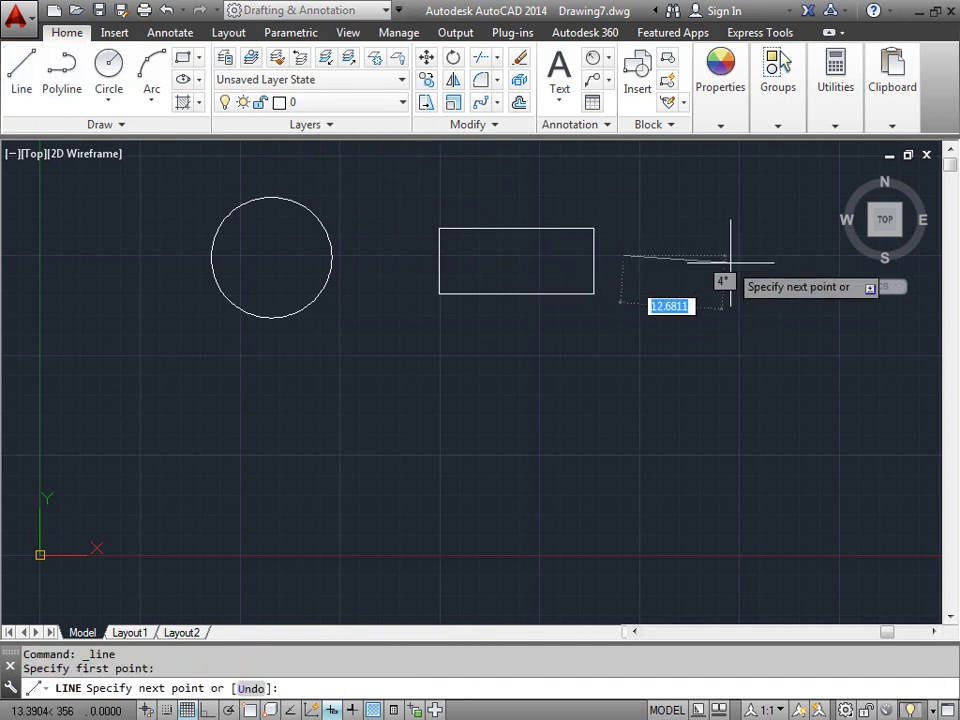
click(791, 257)
key(Return)
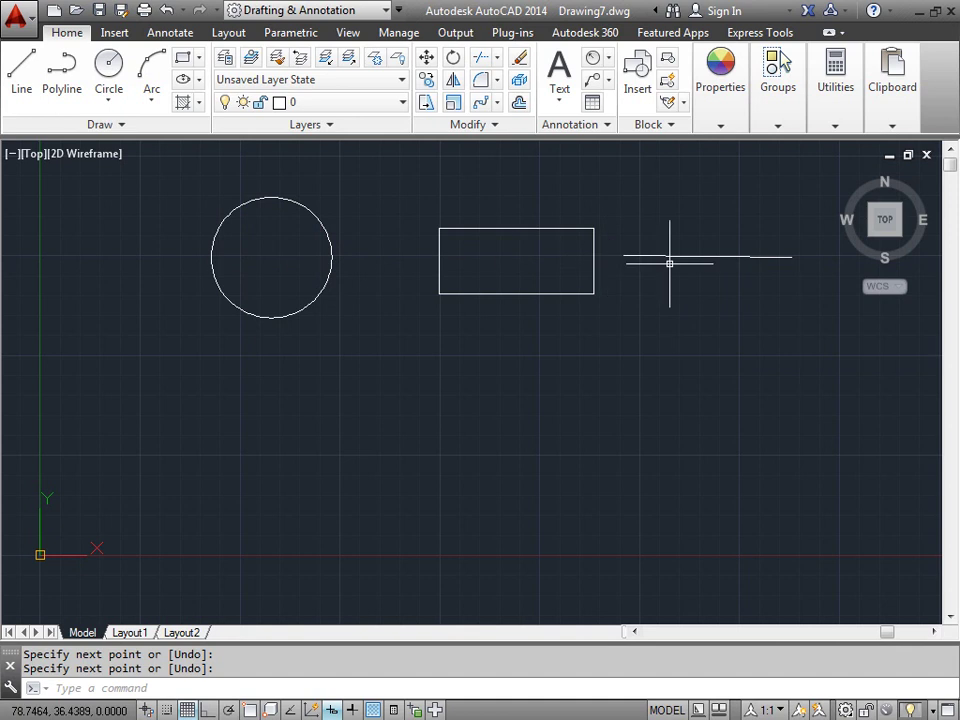
click(572, 228)
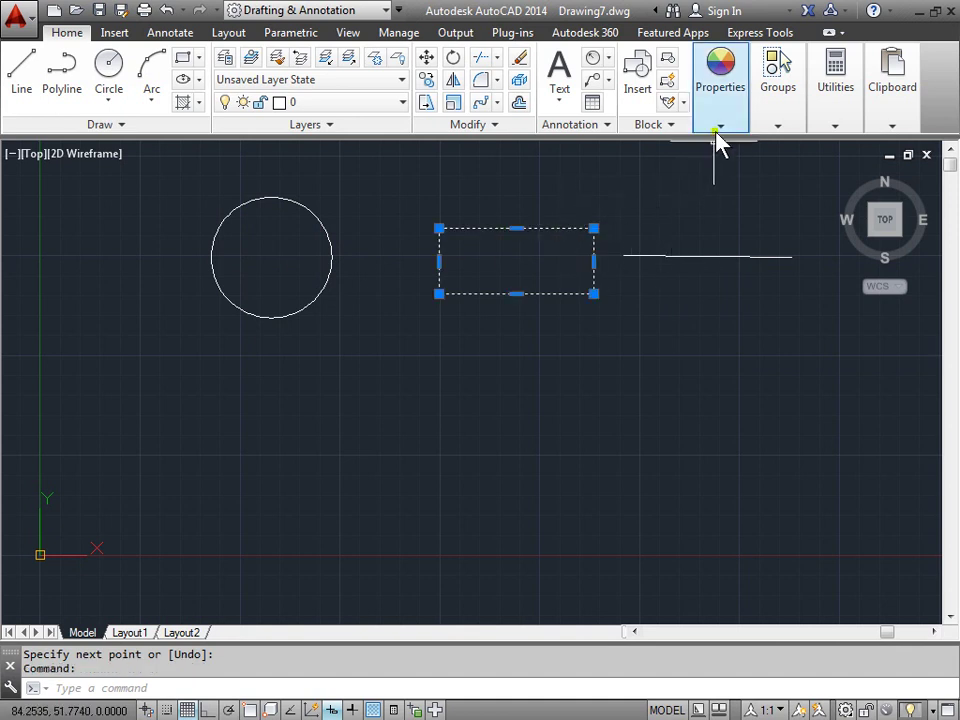
mouse_move(778, 110)
mouse_move(726, 122)
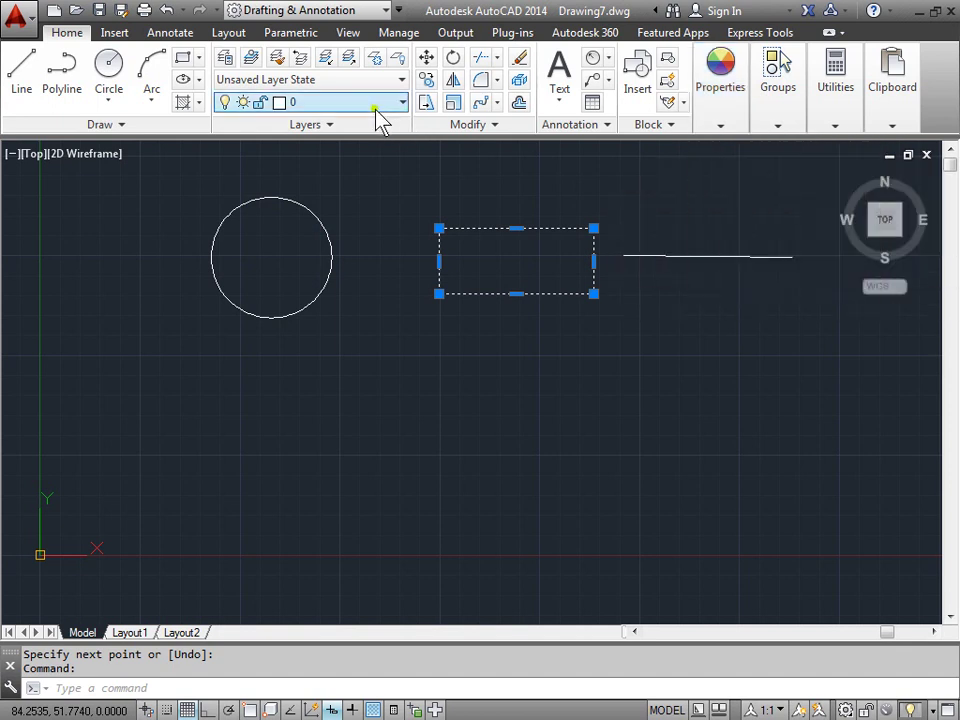
key(Escape)
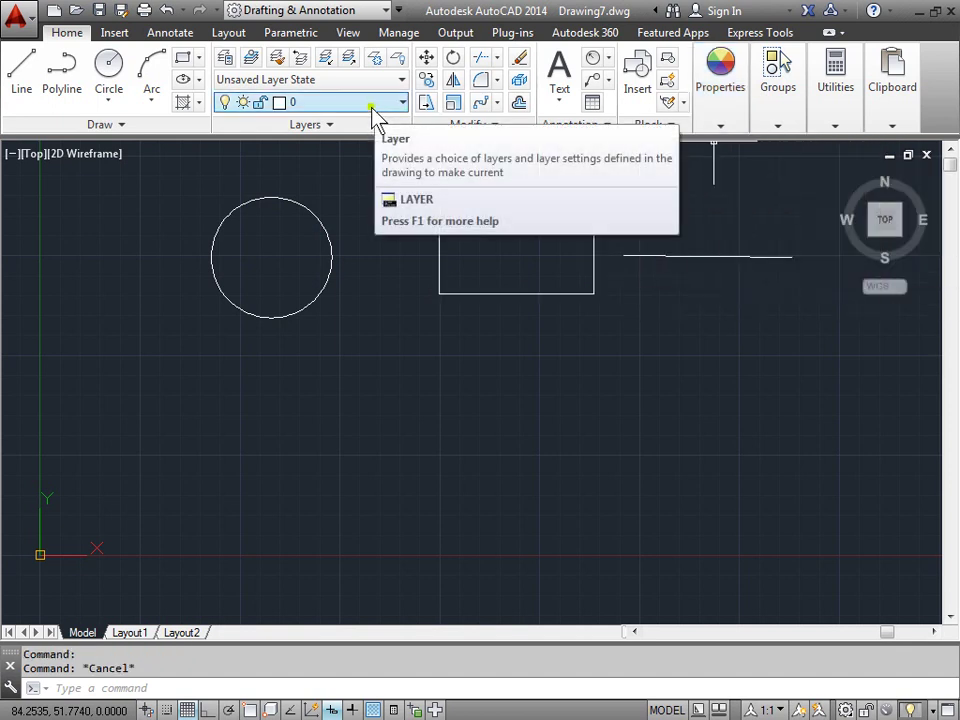
click(328, 236)
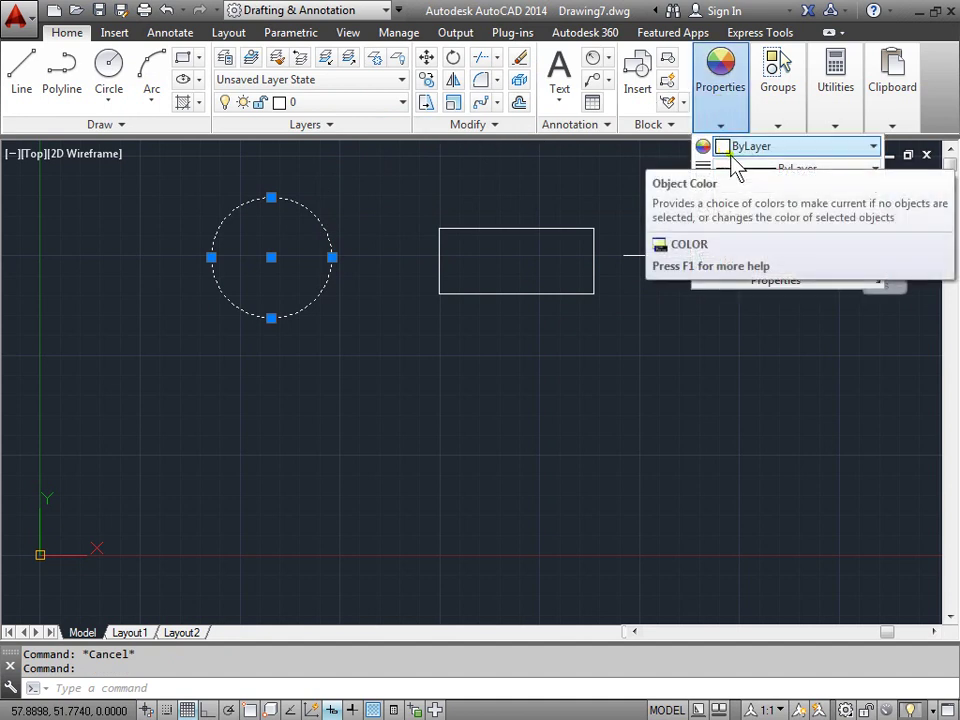
key(Escape)
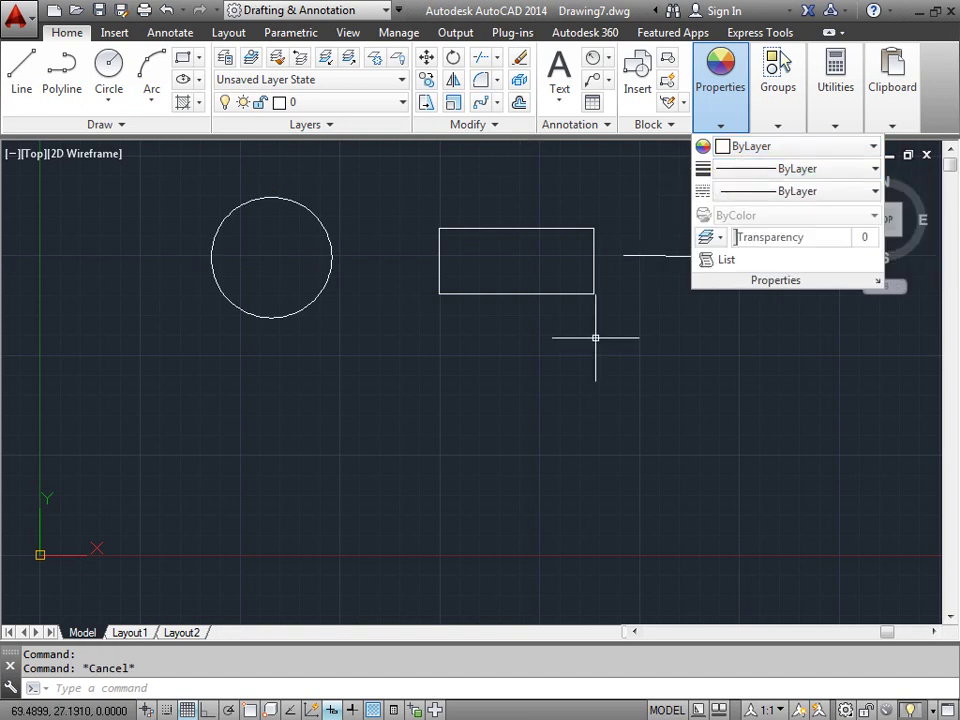
click(594, 283)
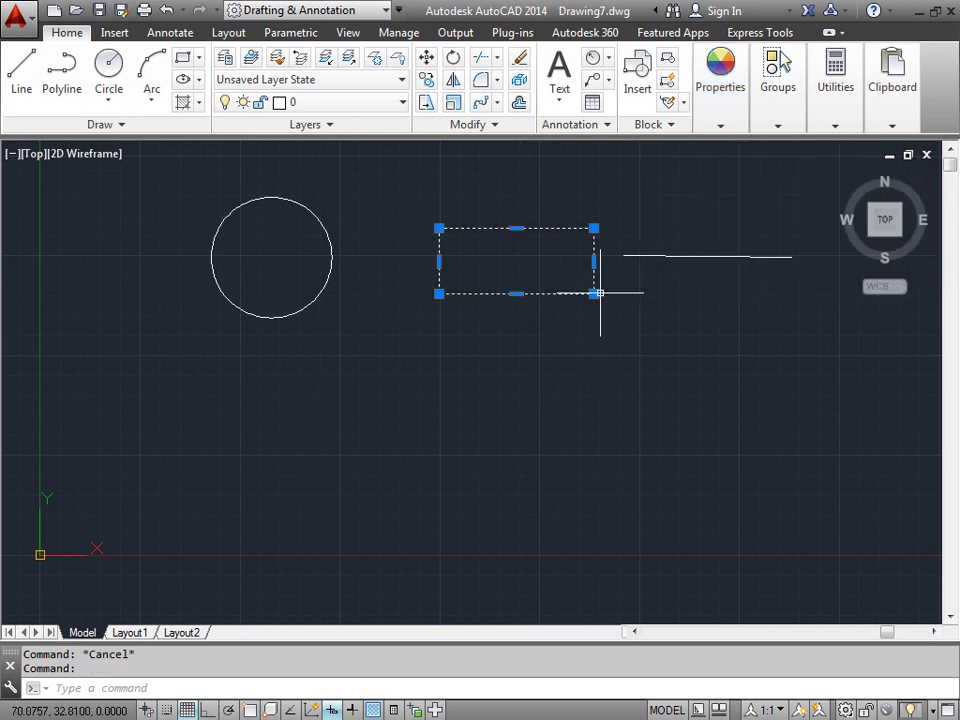
Step: Open the rectangle's full Properties and check its first vertex X/Y and start segment width
key(ctrl+1)
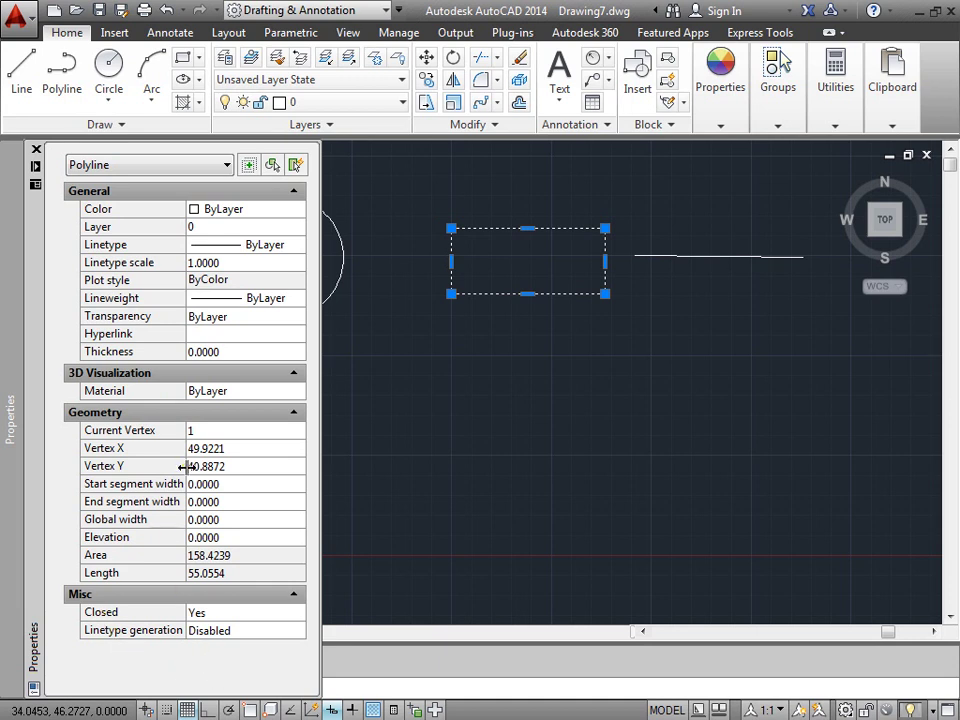
click(214, 448)
click(238, 463)
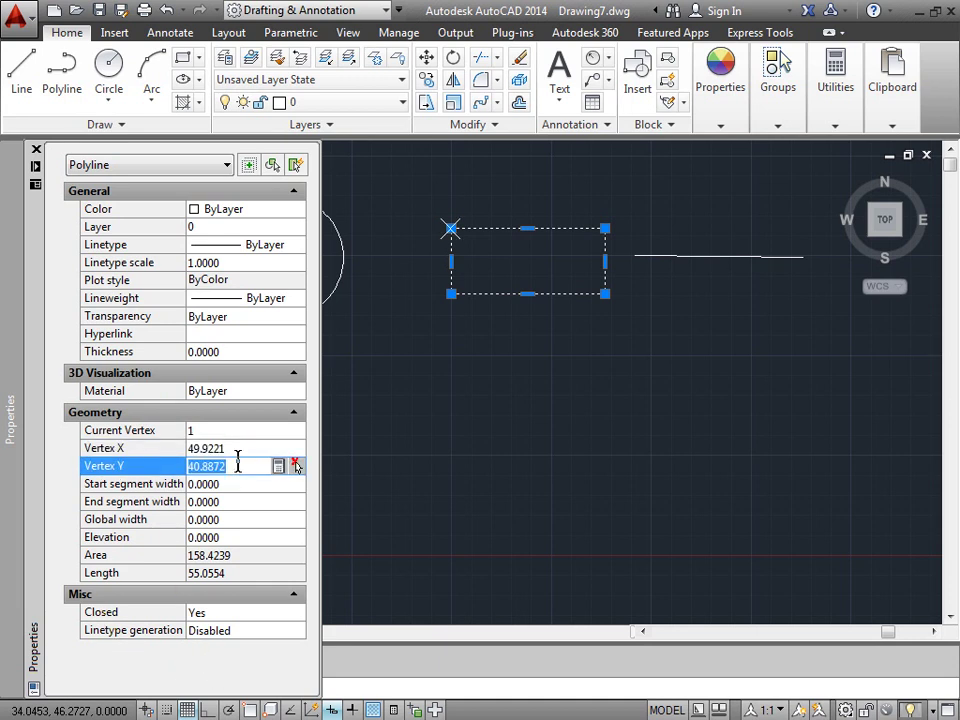
click(237, 484)
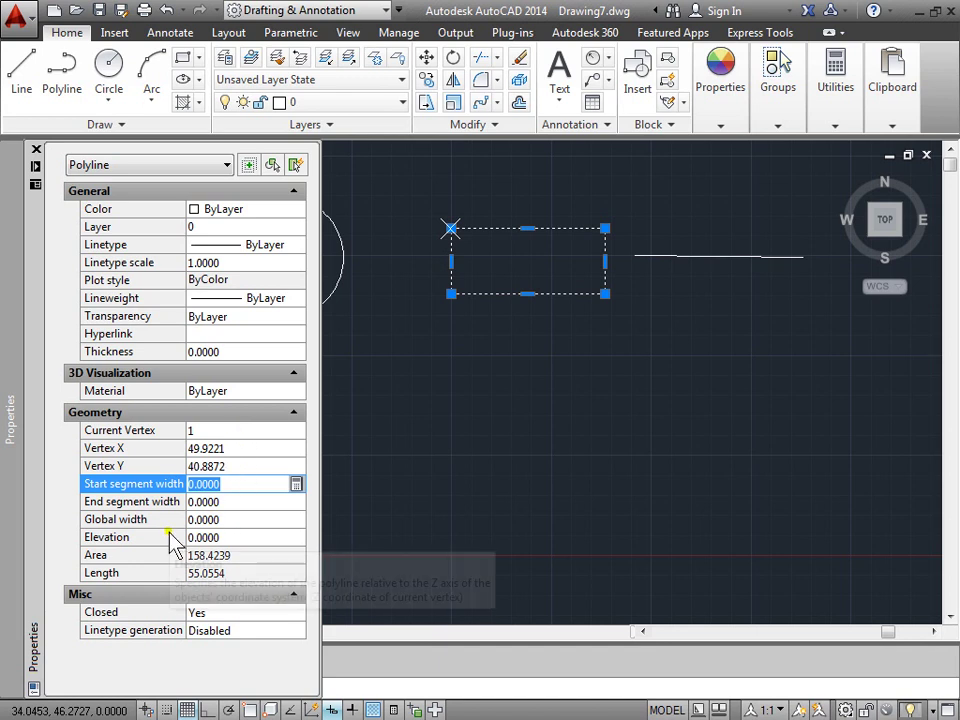
Step: Read the rectangle's area 158.4239 and length 55.0554, then close the palette
click(163, 557)
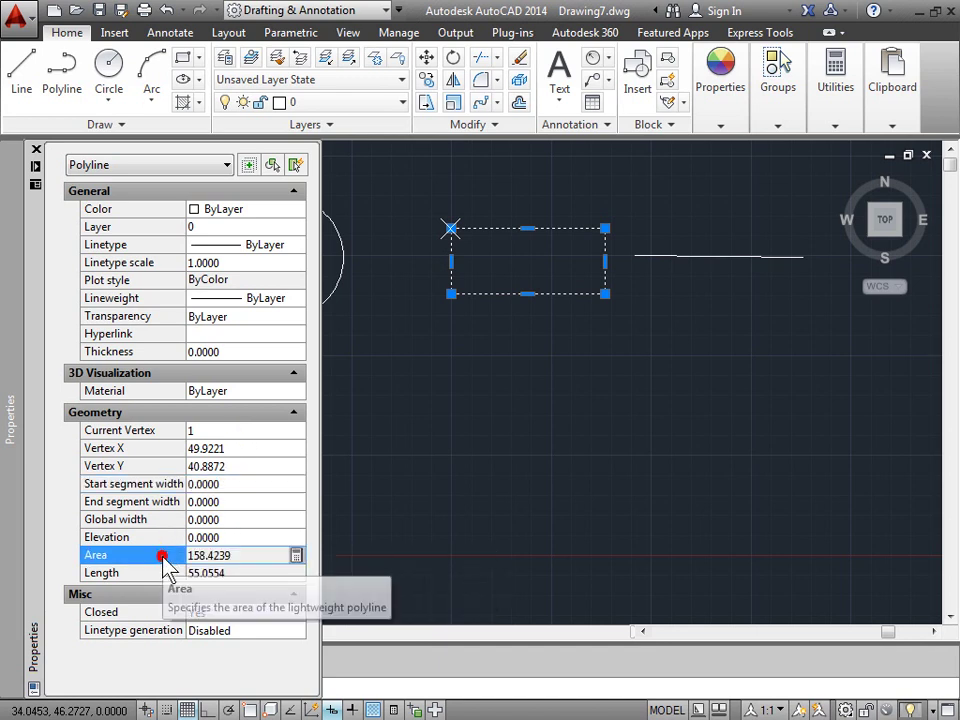
click(253, 574)
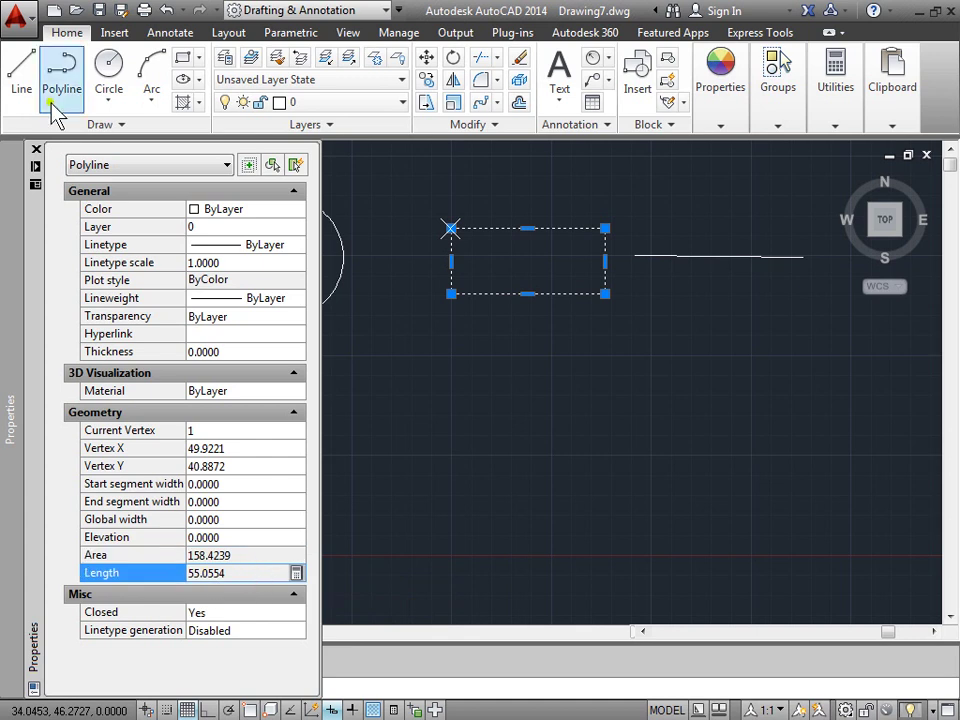
click(36, 150)
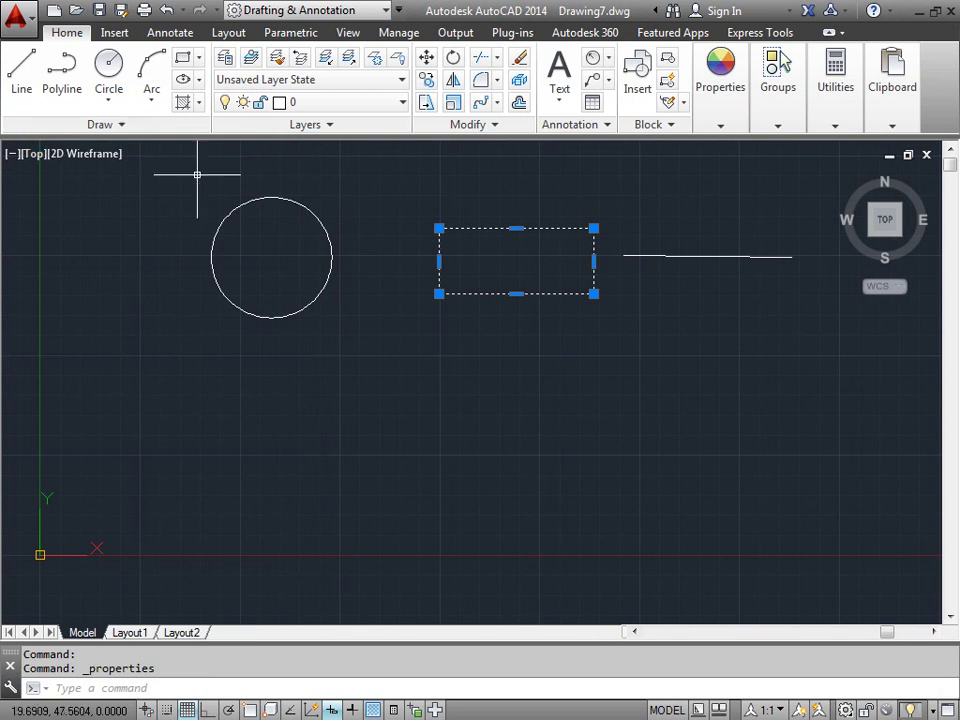
Step: Set the circle's Circumference to 20 in Properties, shrinking its radius to 3.1831
key(Escape)
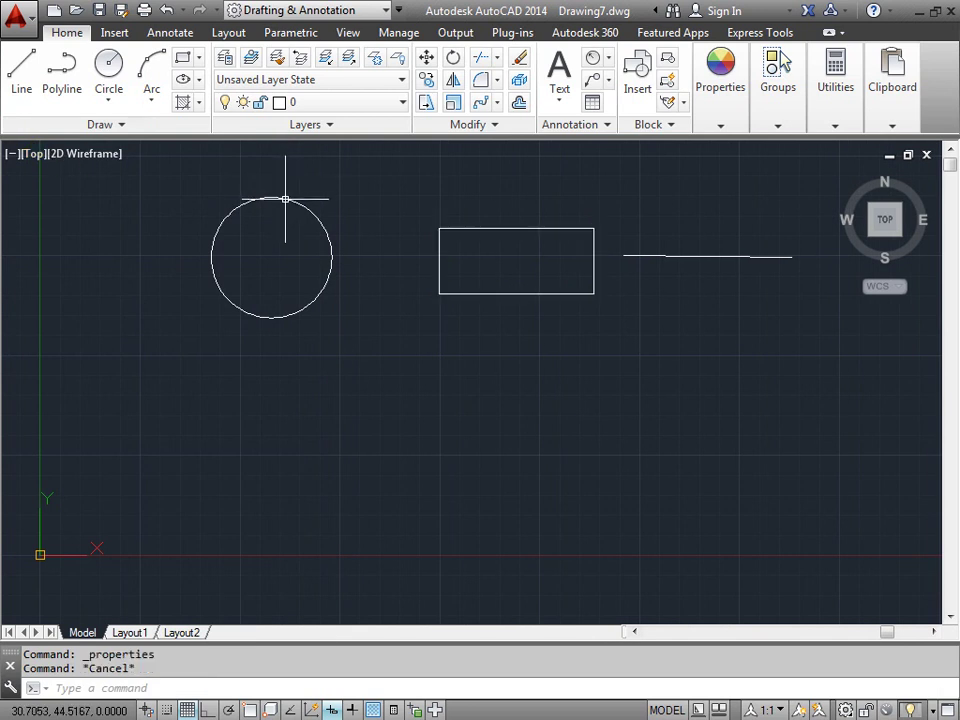
click(285, 198)
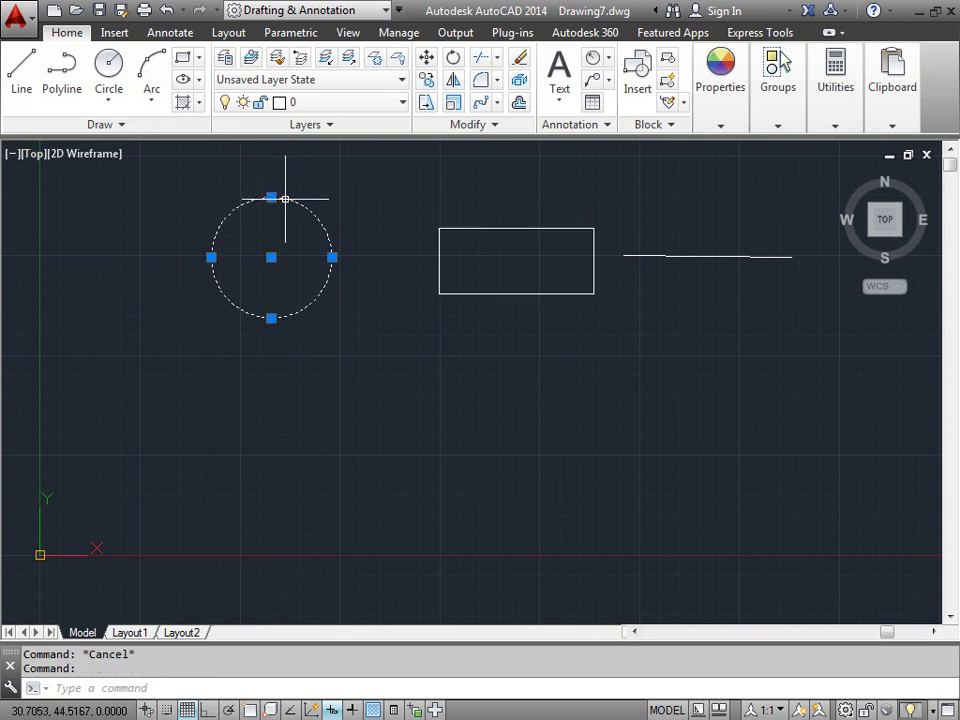
double_click(285, 198)
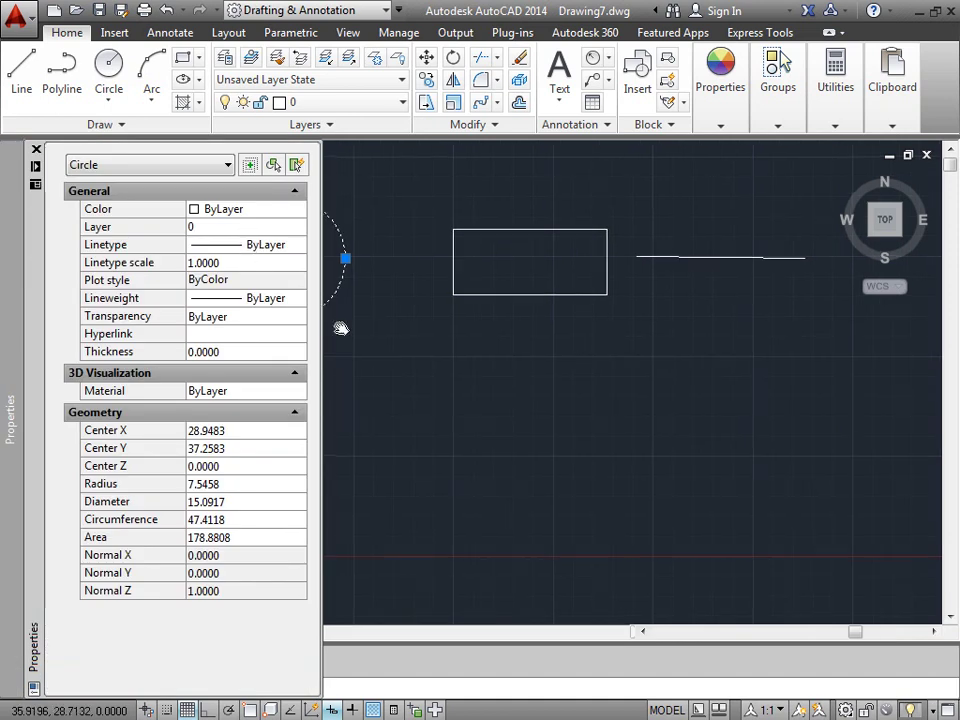
middle_drag(343, 328, 484, 324)
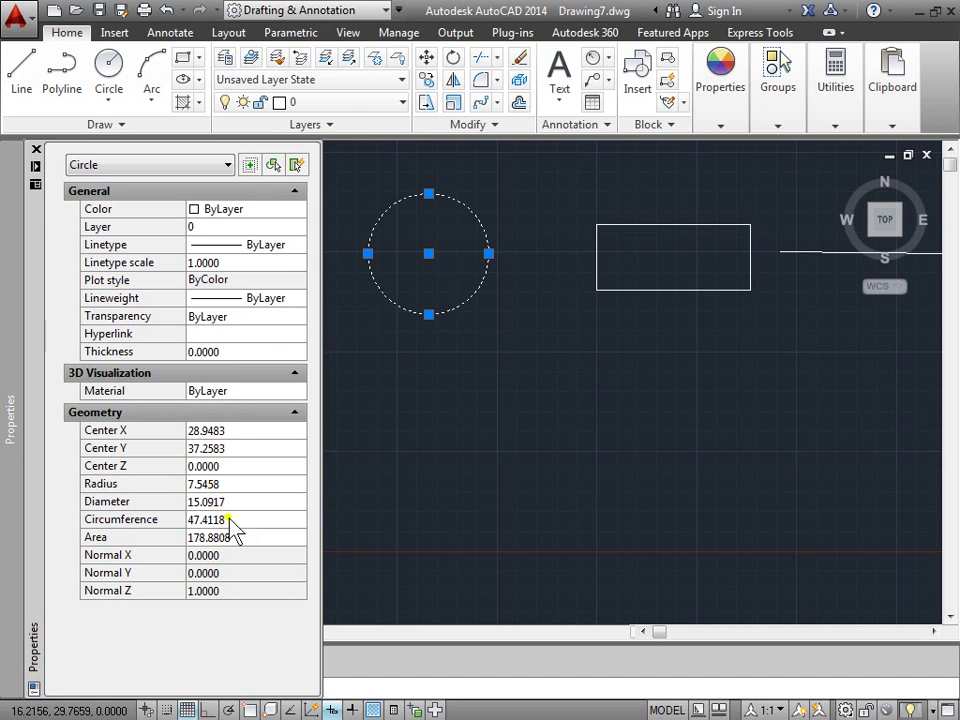
click(228, 519)
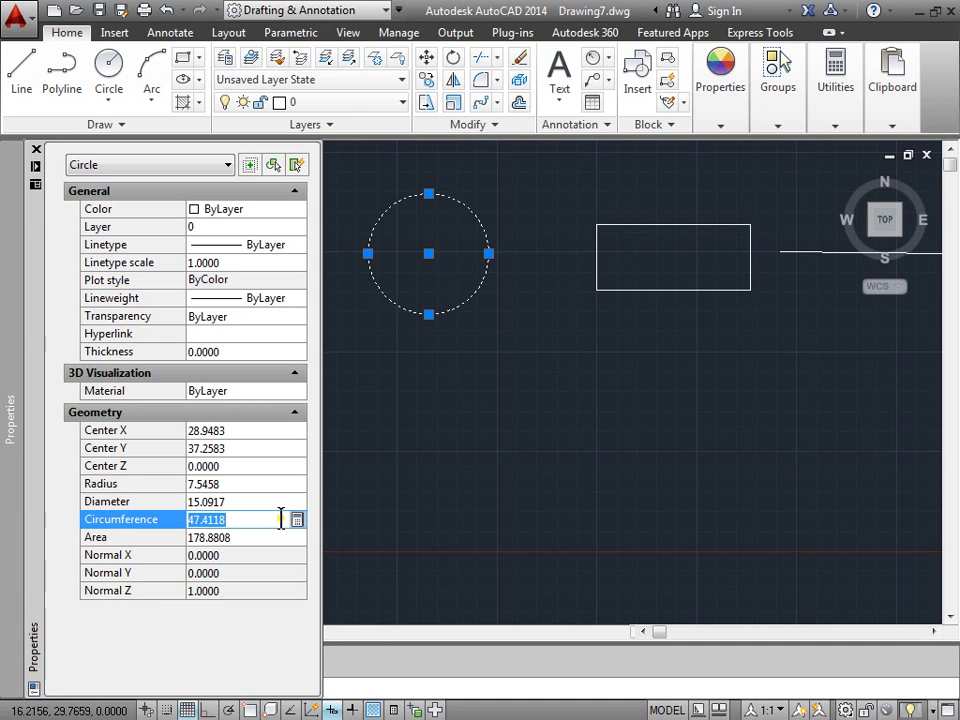
text(20)
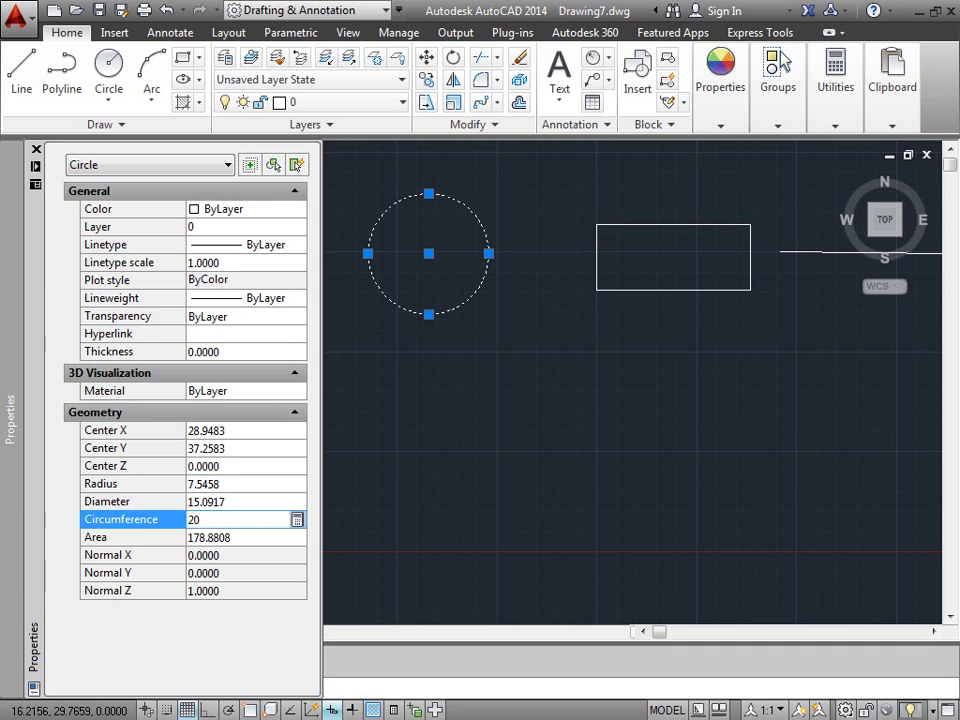
key(Tab)
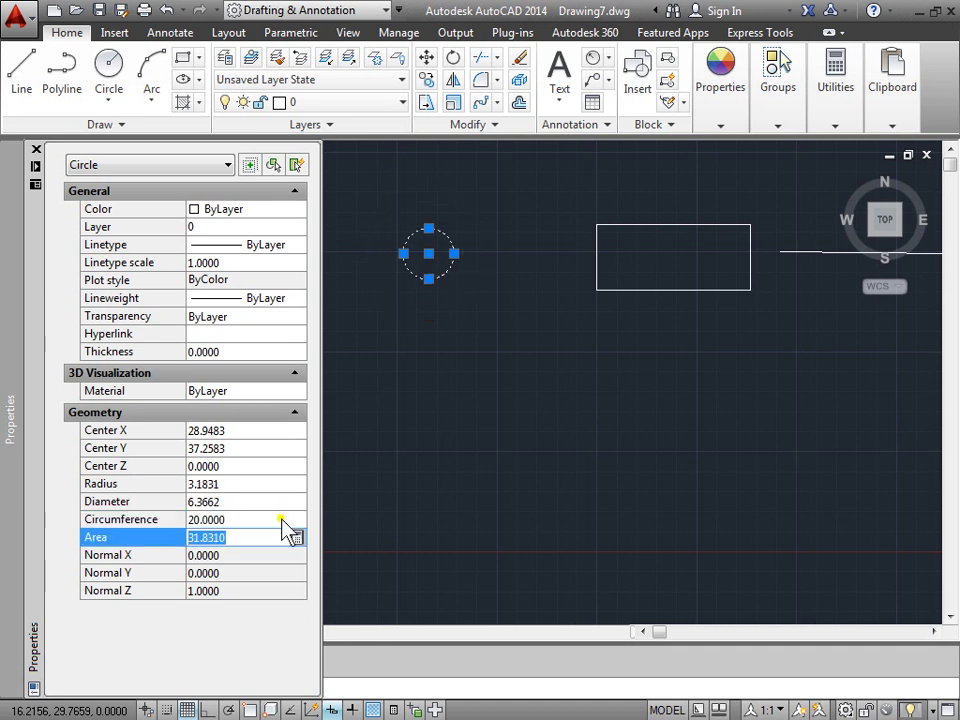
key(ctrl+1)
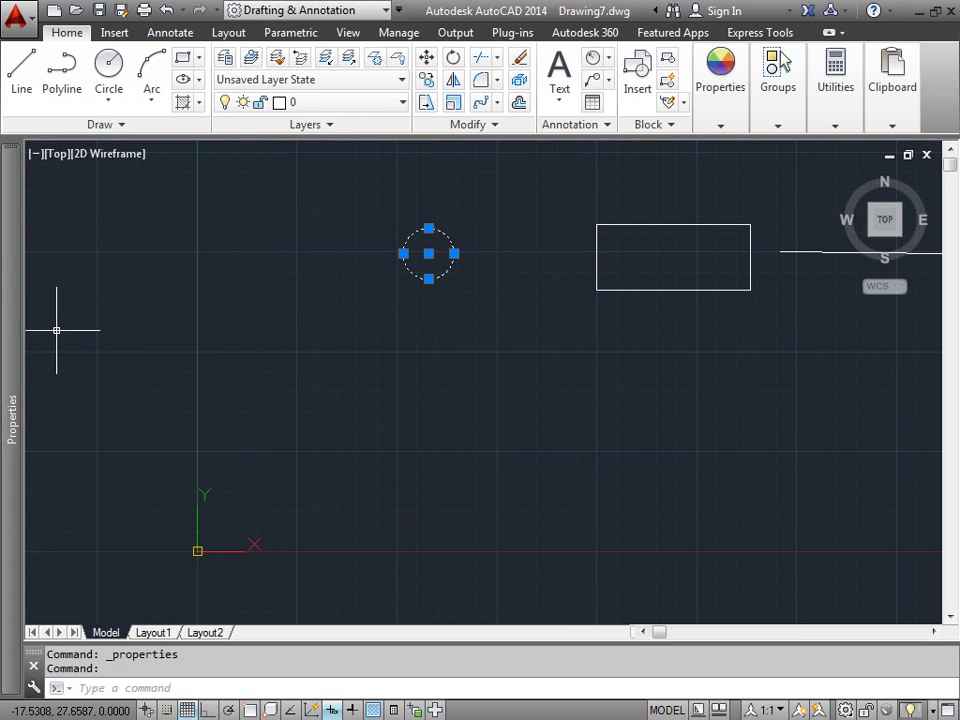
key(Escape)
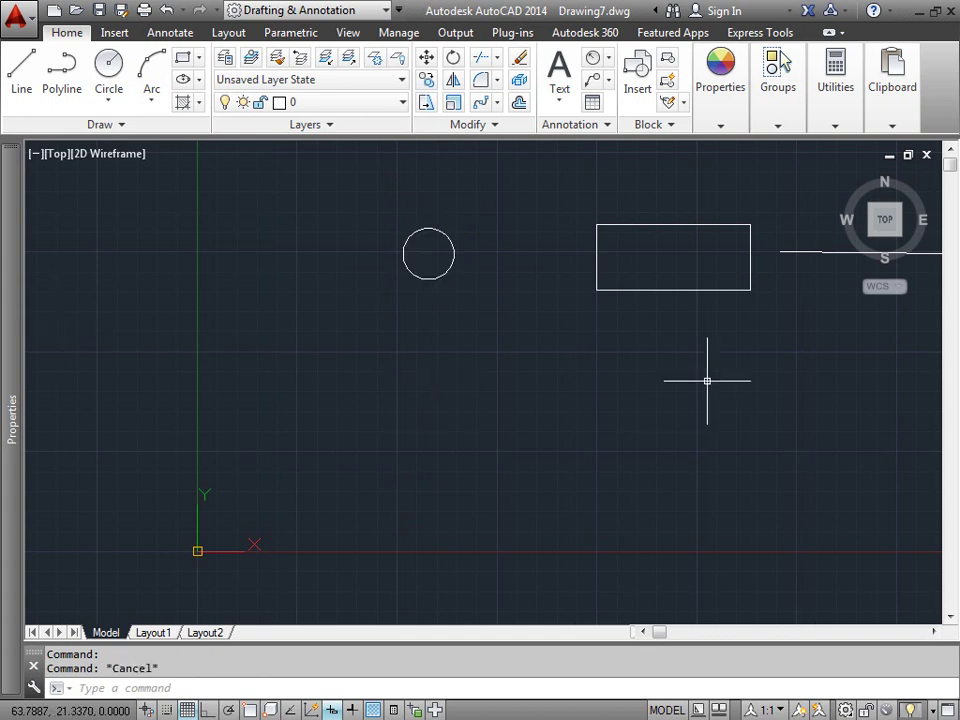
middle_drag(707, 381, 390, 396)
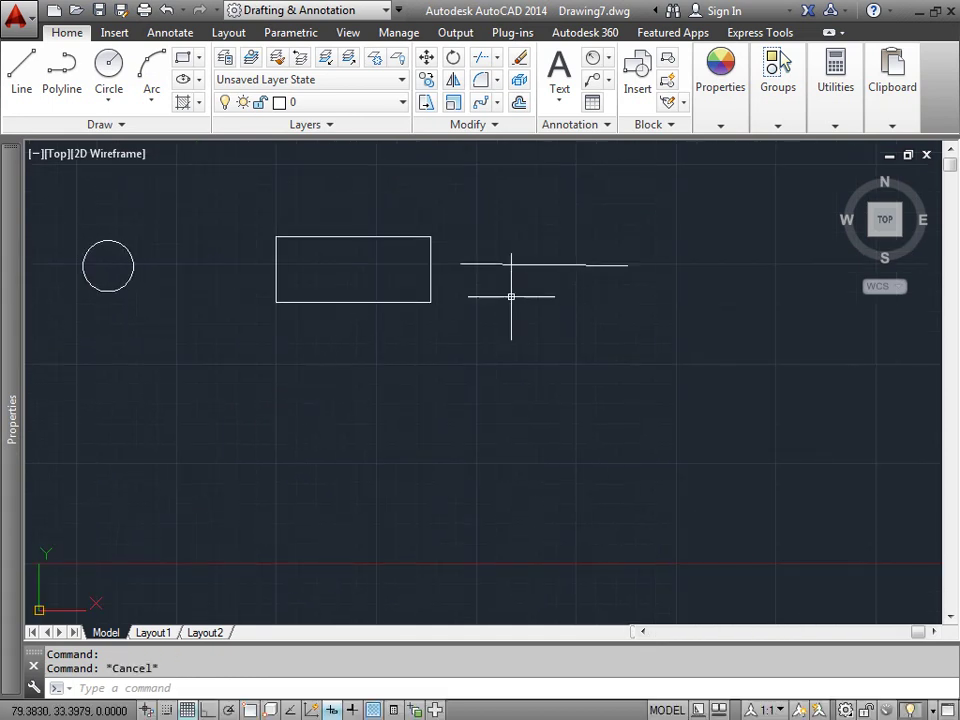
click(529, 266)
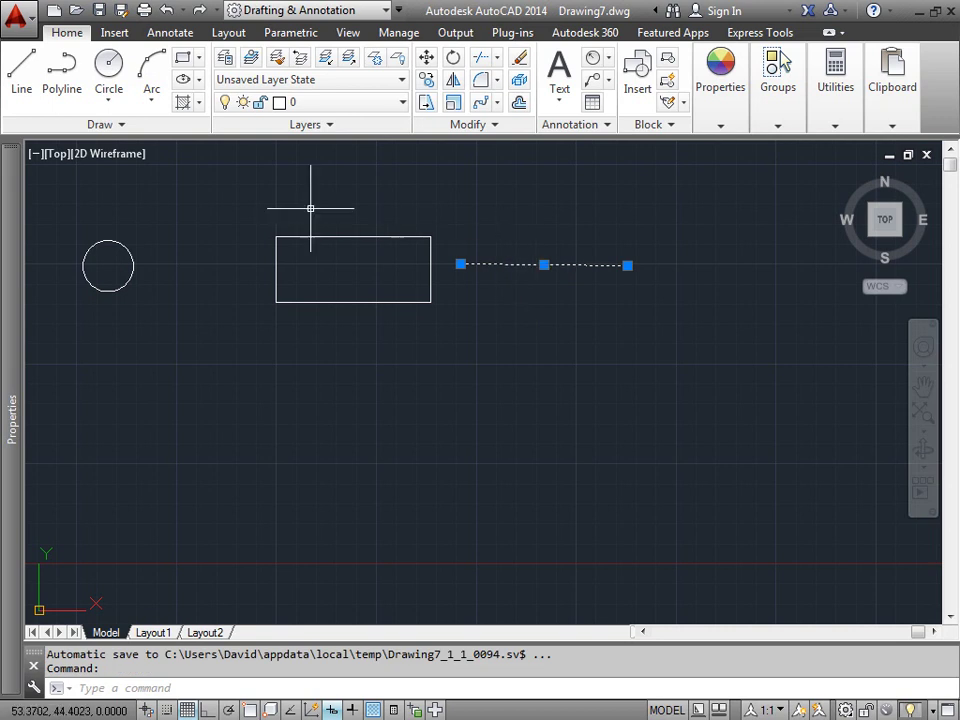
mouse_move(18, 330)
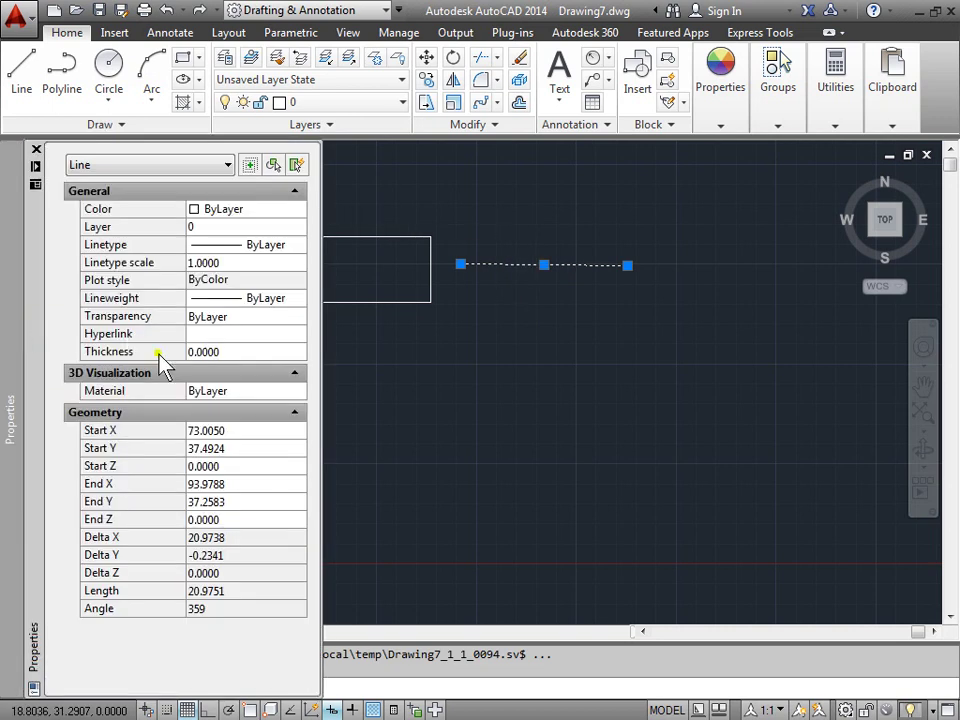
click(229, 590)
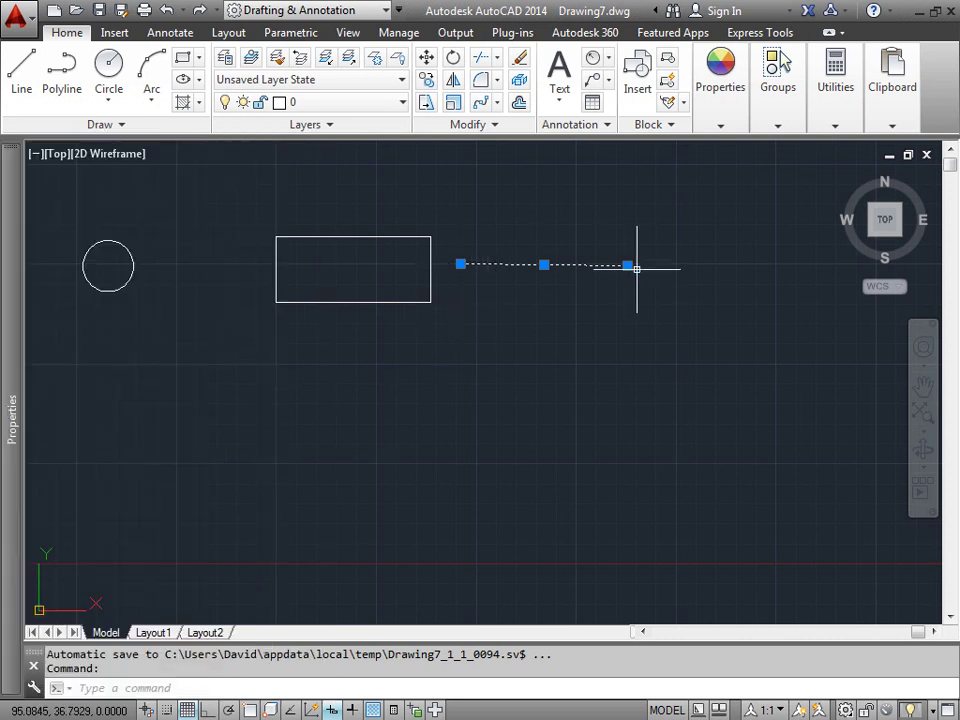
mouse_move(628, 266)
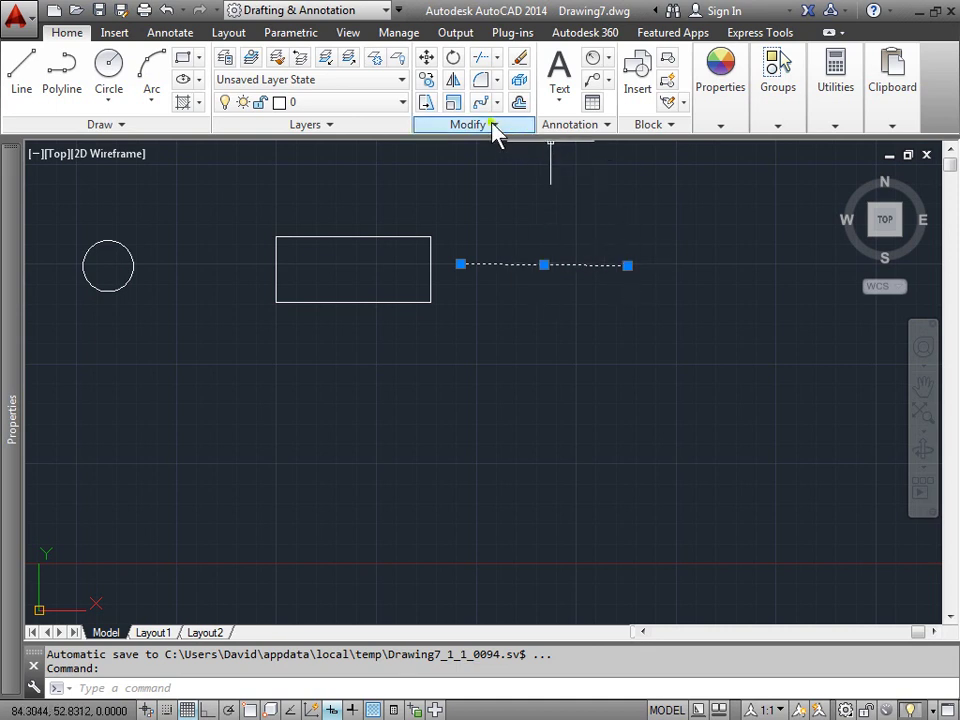
Step: Select the circle and check area 31.8310, circumference 20, diameter 6.3662 and radius 3.1831
key(Escape)
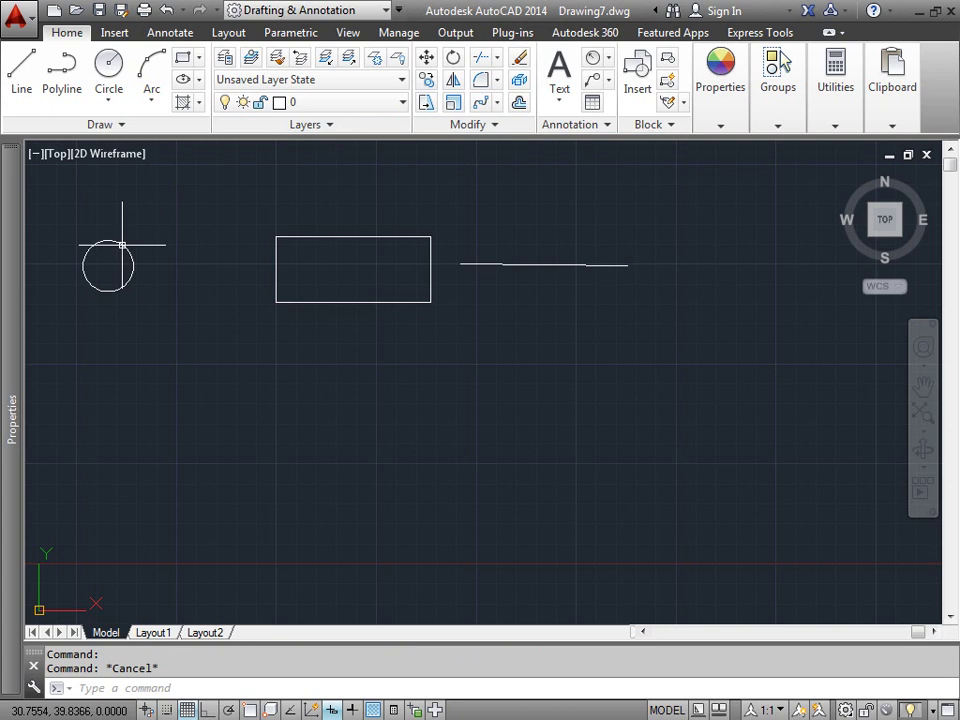
click(124, 244)
mouse_move(14, 420)
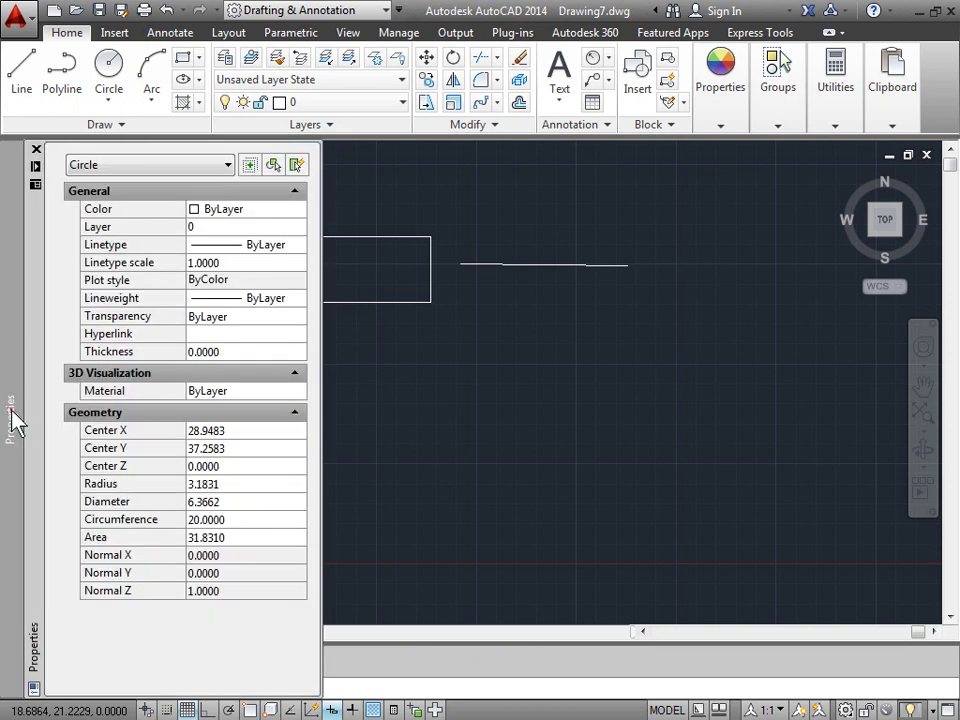
click(256, 537)
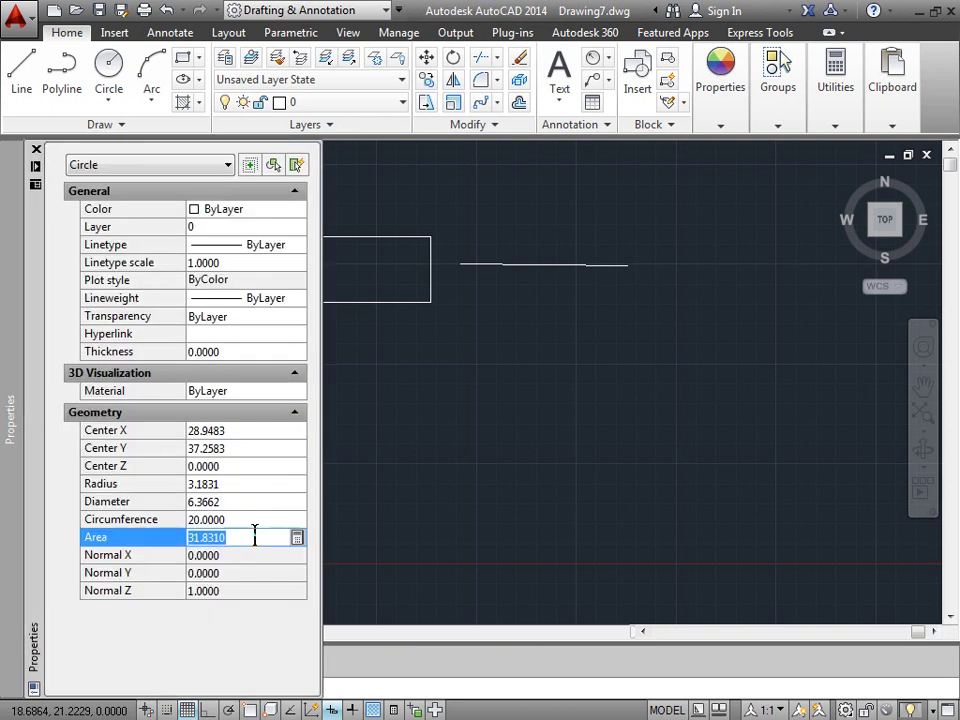
click(257, 516)
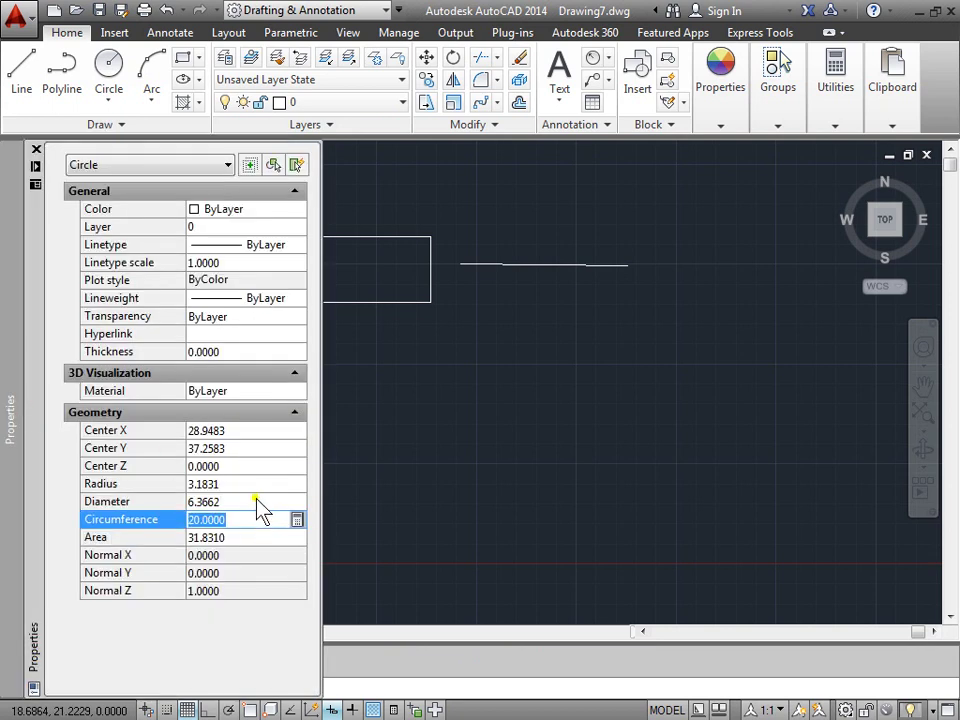
click(256, 500)
click(256, 483)
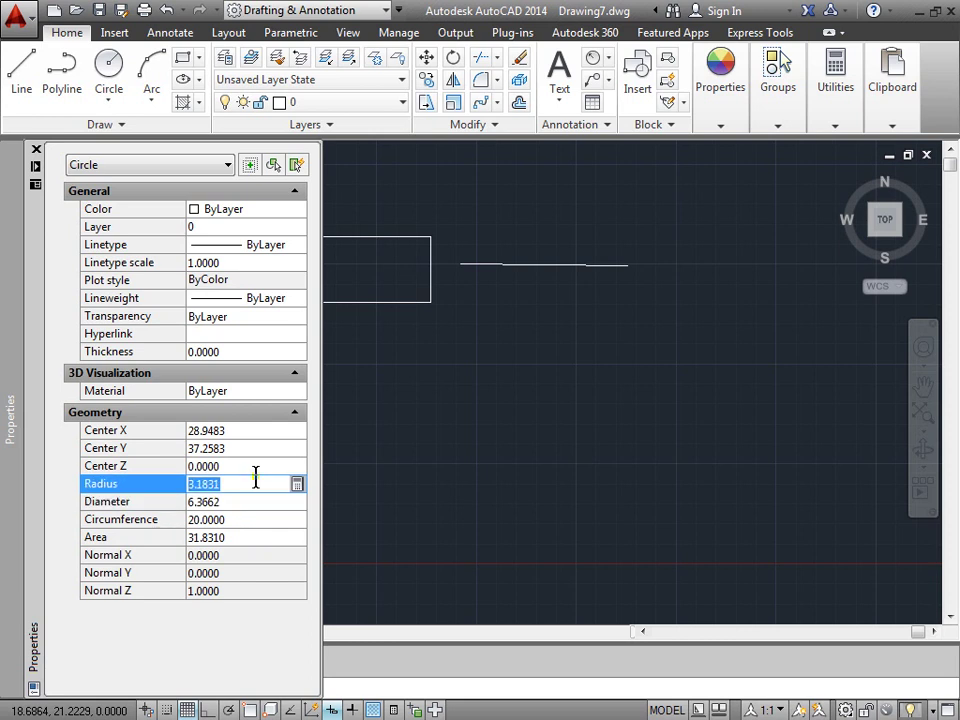